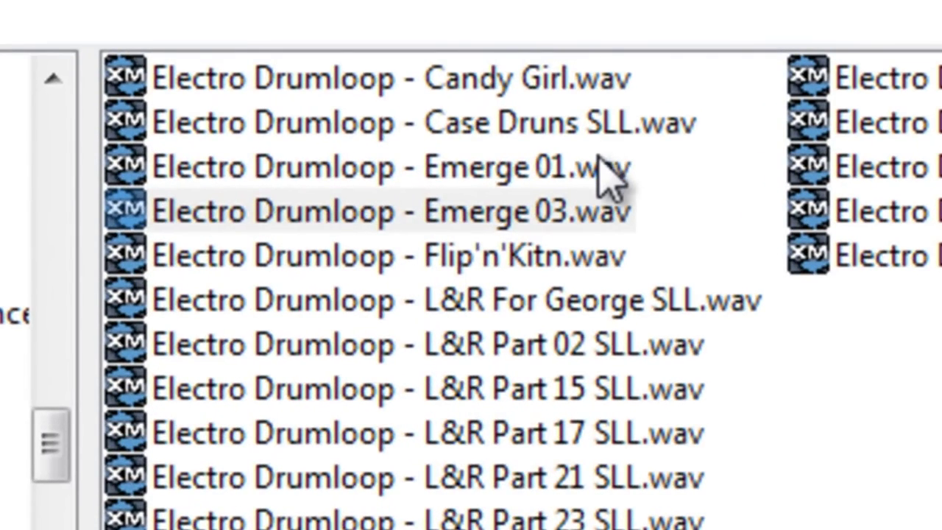
# - Place Electro Drumloop - Emerge 03.wav on a new track at the project start and extend its clip to measure 9.1
pyautogui.click(290, 364)
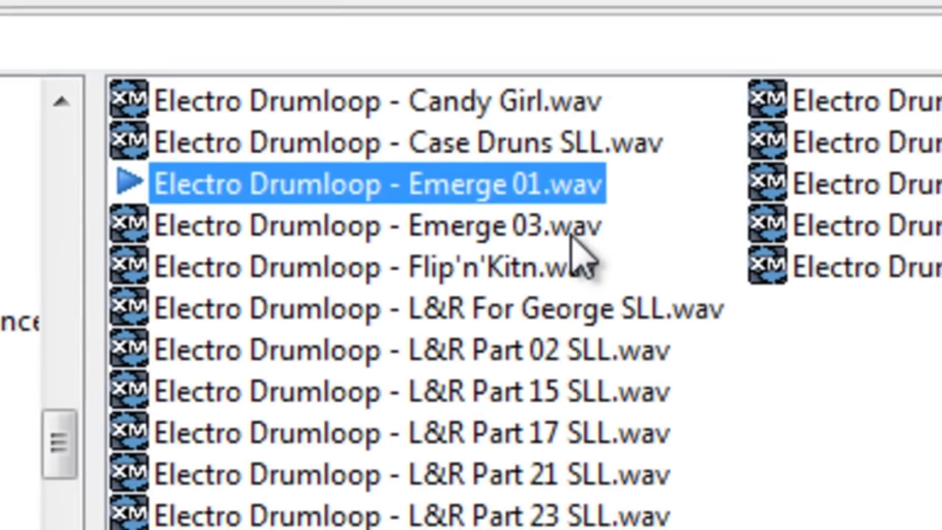
pyautogui.click(589, 217)
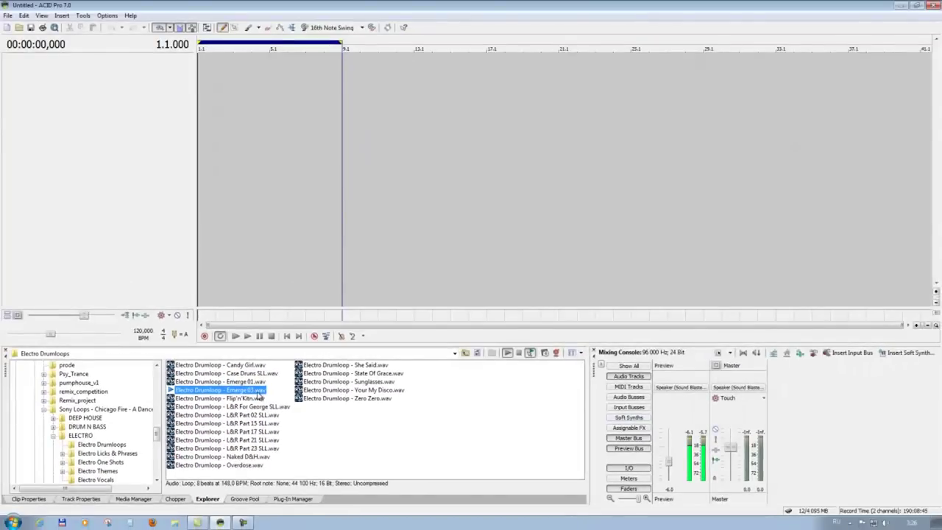
pyautogui.moveTo(256, 393); pyautogui.dragTo(262, 346)
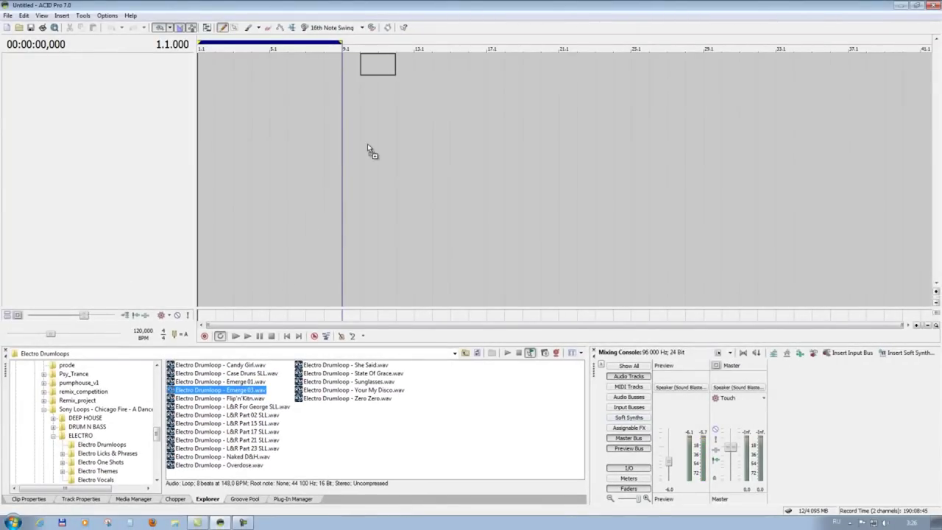
pyautogui.moveTo(203, 154); pyautogui.dragTo(231, 142)
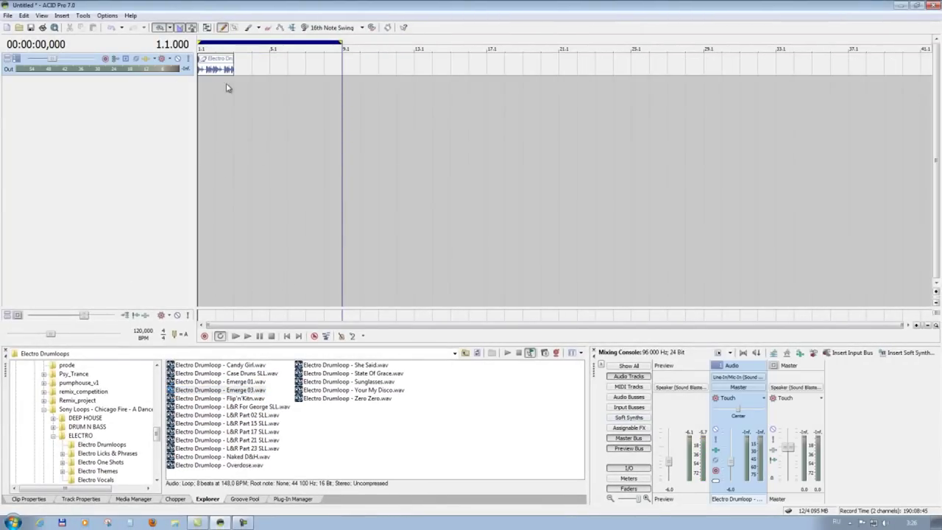
pyautogui.moveTo(233, 69); pyautogui.dragTo(699, 69)
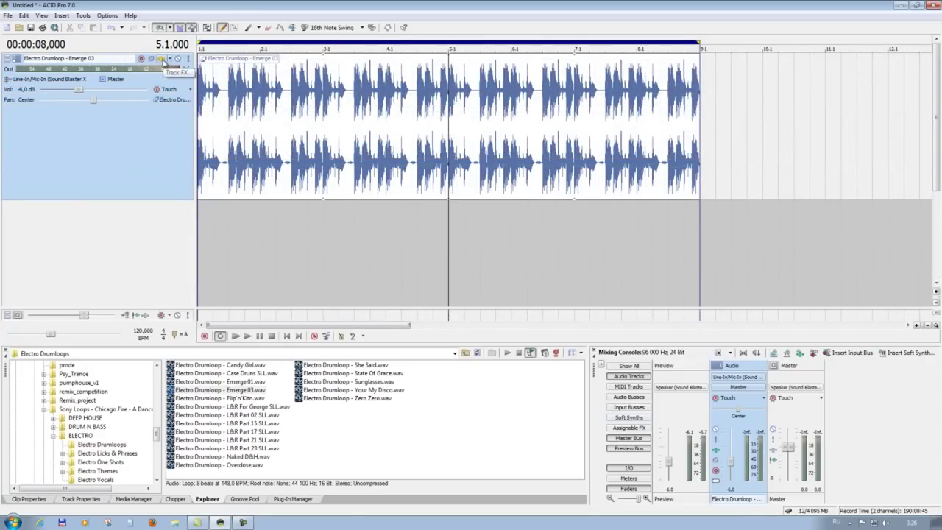
# - Enable track envelope automation for the Track EQ's Band 1, Band 2, Band 3 and Band 4 Frequency parameters on the drumloop track
pyautogui.click(163, 61)
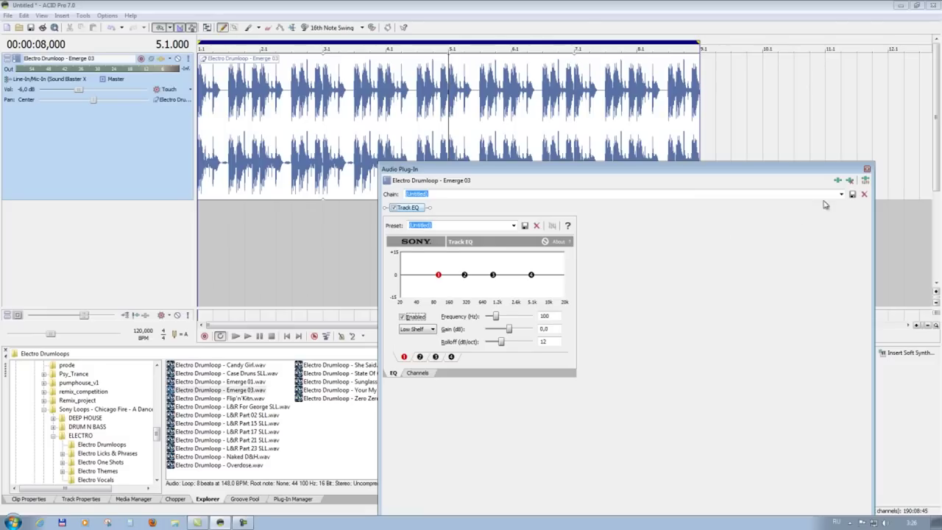
pyautogui.click(866, 181)
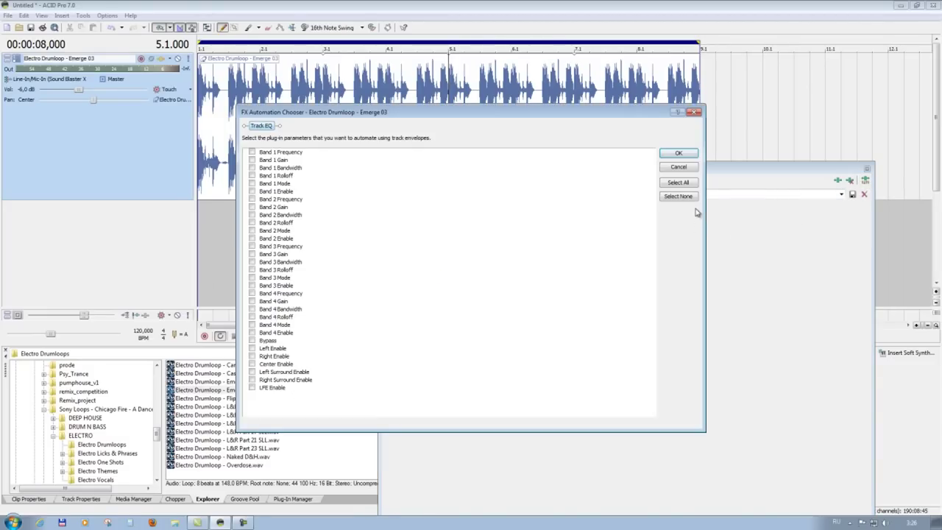
pyautogui.click(292, 153)
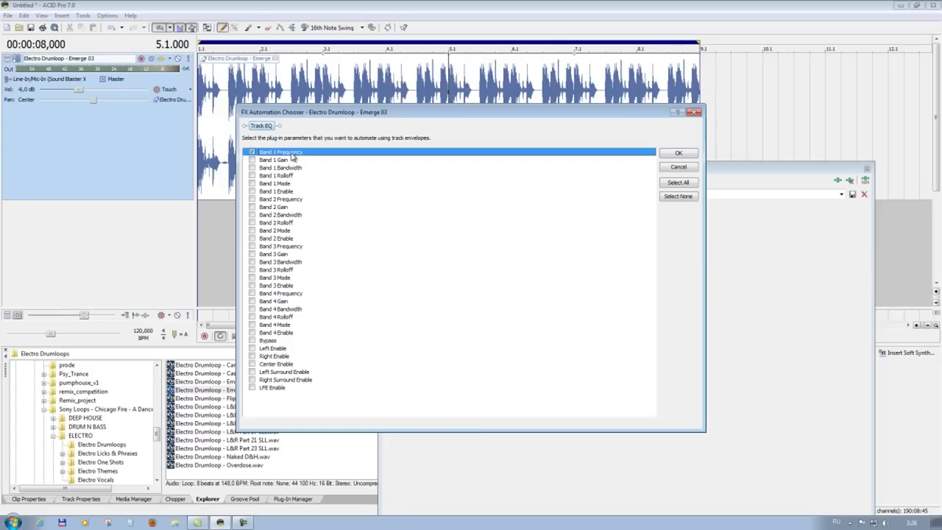
pyautogui.click(297, 199)
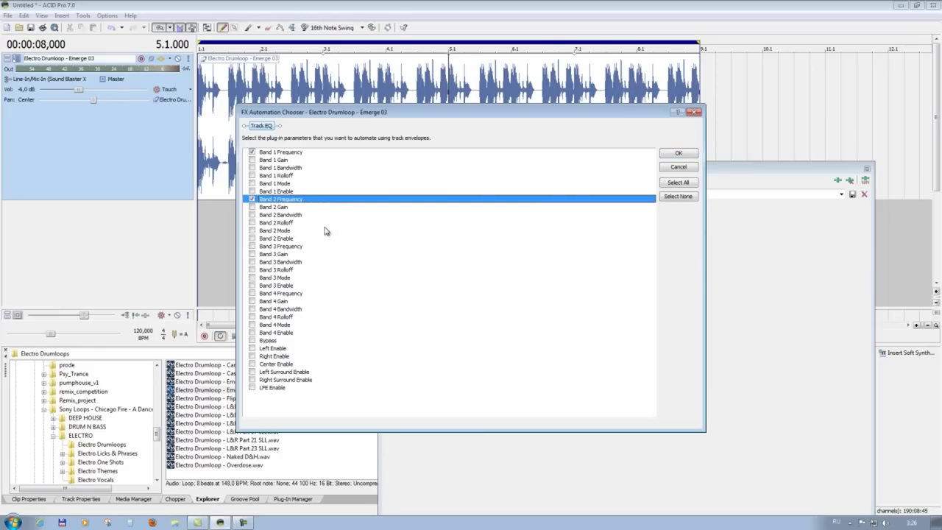
pyautogui.click(298, 247)
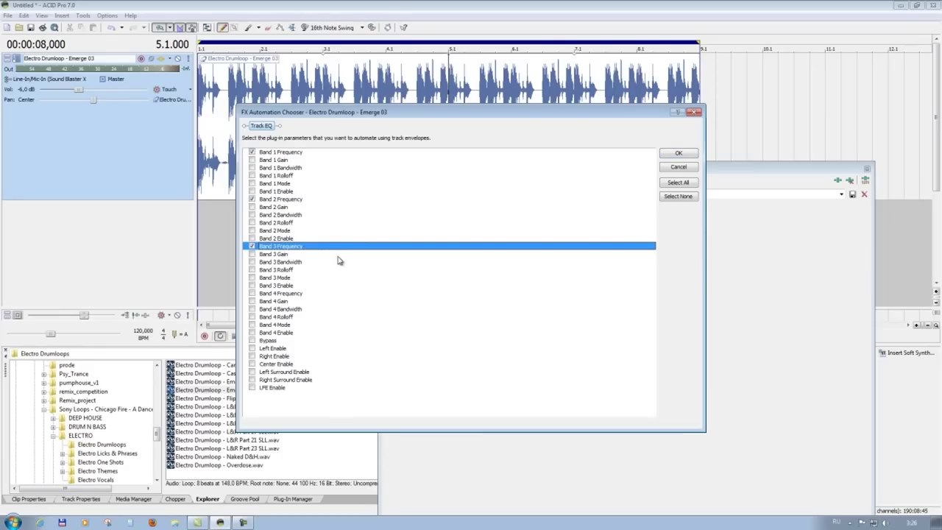
pyautogui.click(300, 295)
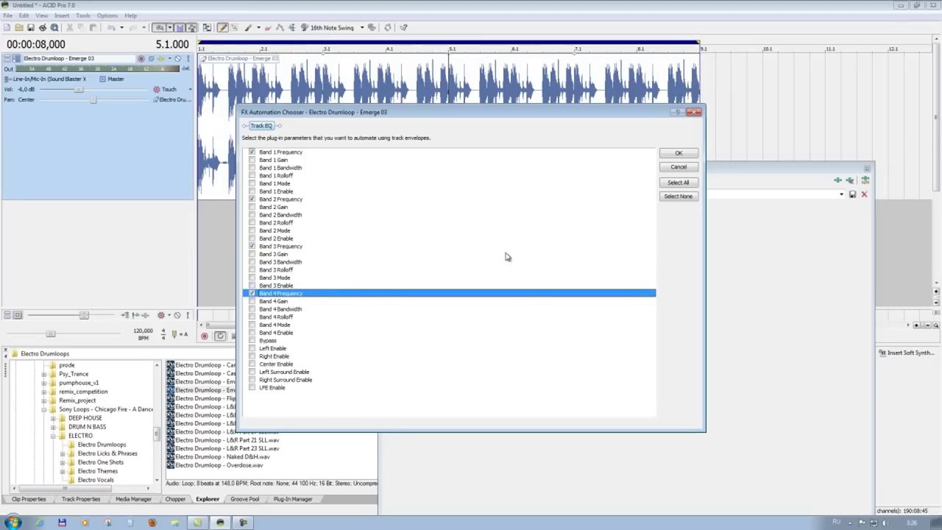
pyautogui.click(679, 154)
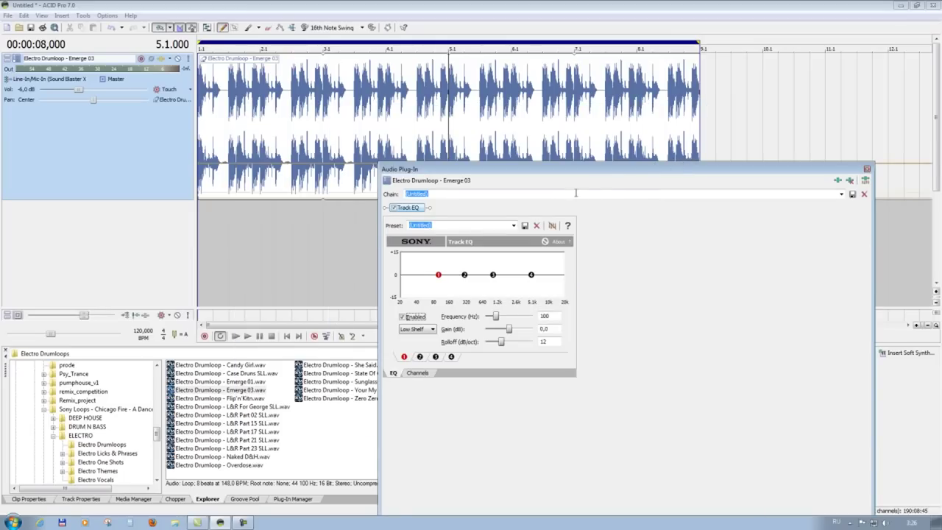
# - Add Sony ExpressFX Delay with the Echo chamber preset to the track's effects chain and check its automation options
pyautogui.click(838, 181)
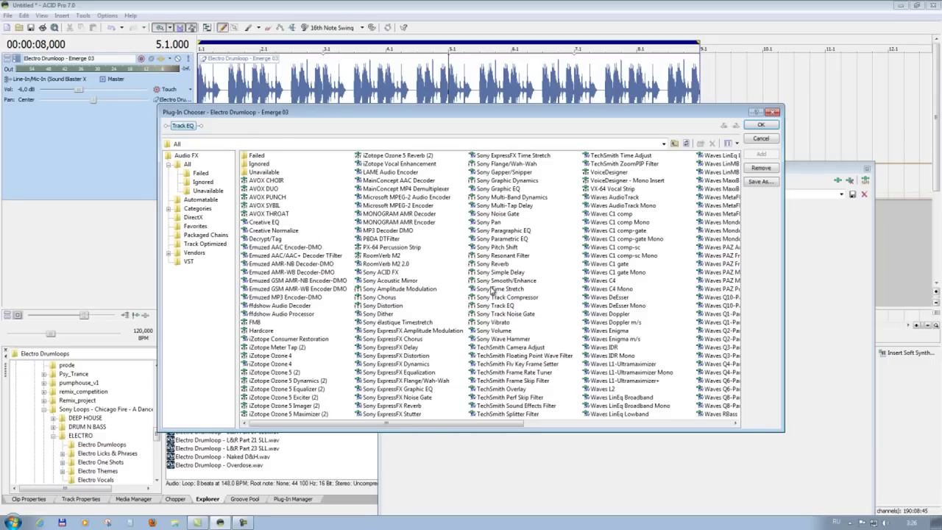
pyautogui.click(412, 348)
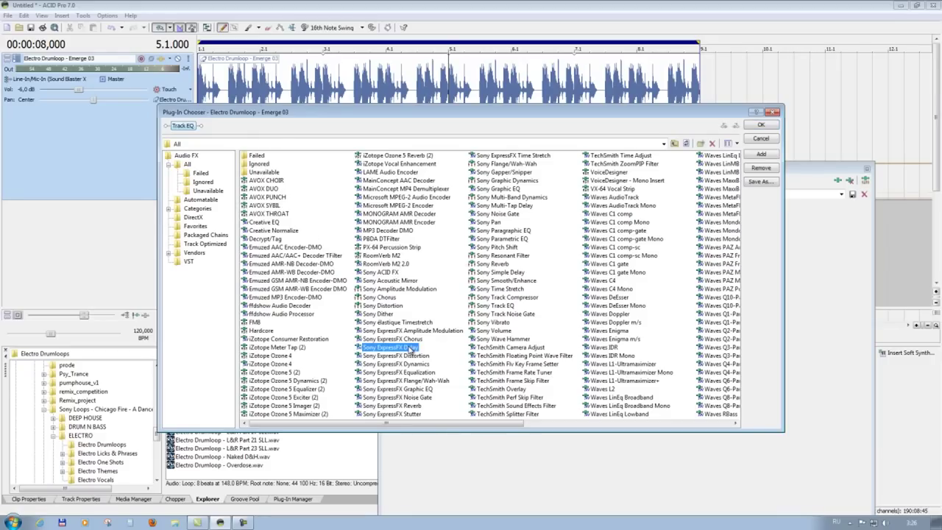
pyautogui.click(762, 154)
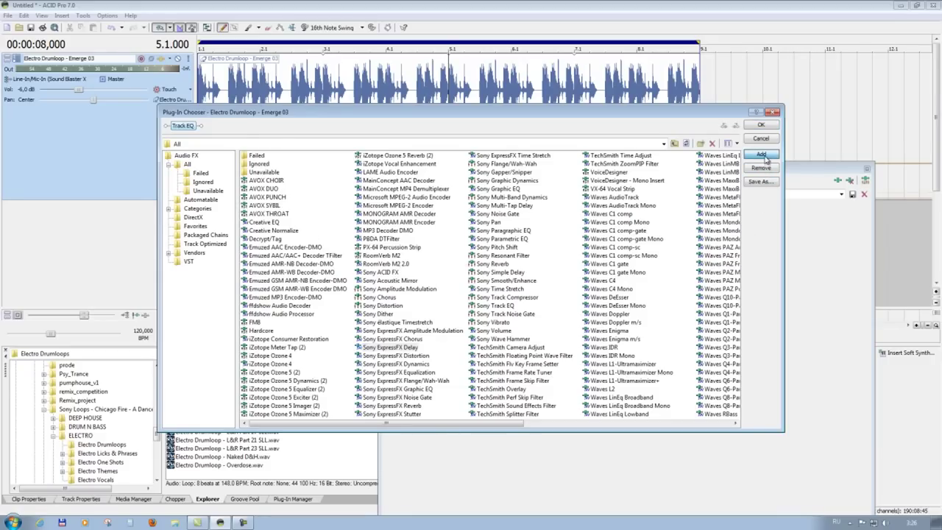
pyautogui.click(762, 126)
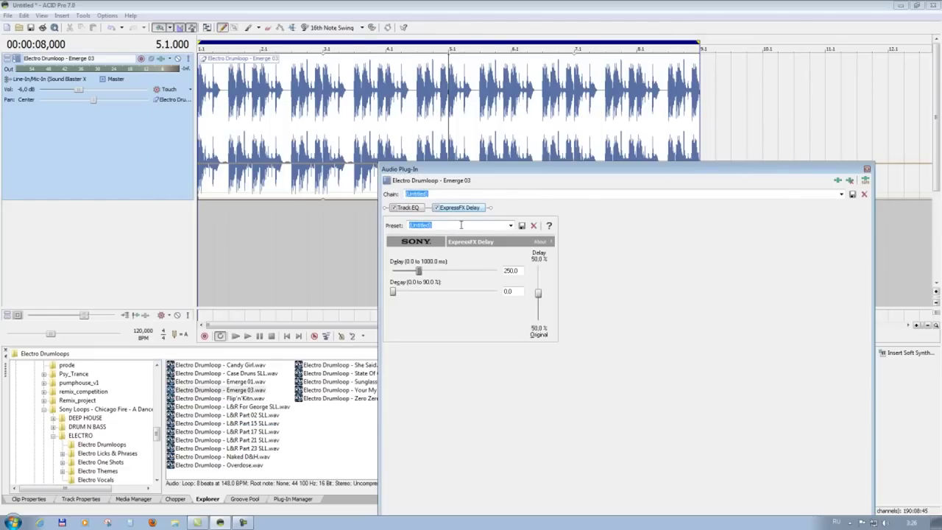
pyautogui.click(510, 226)
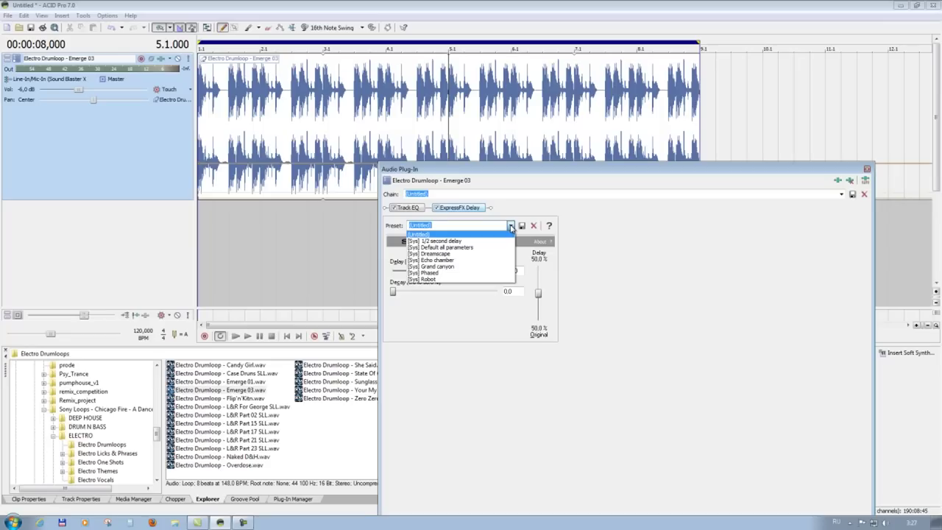
pyautogui.click(497, 260)
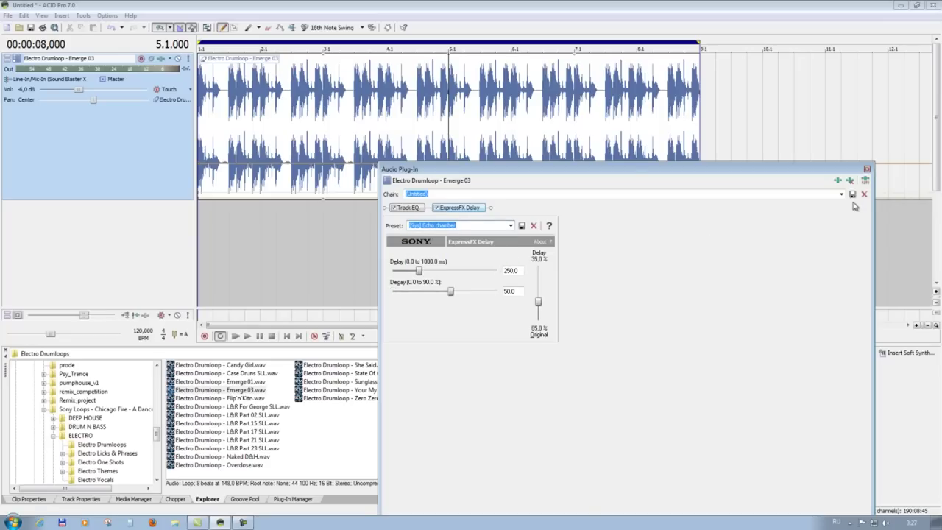
pyautogui.click(867, 180)
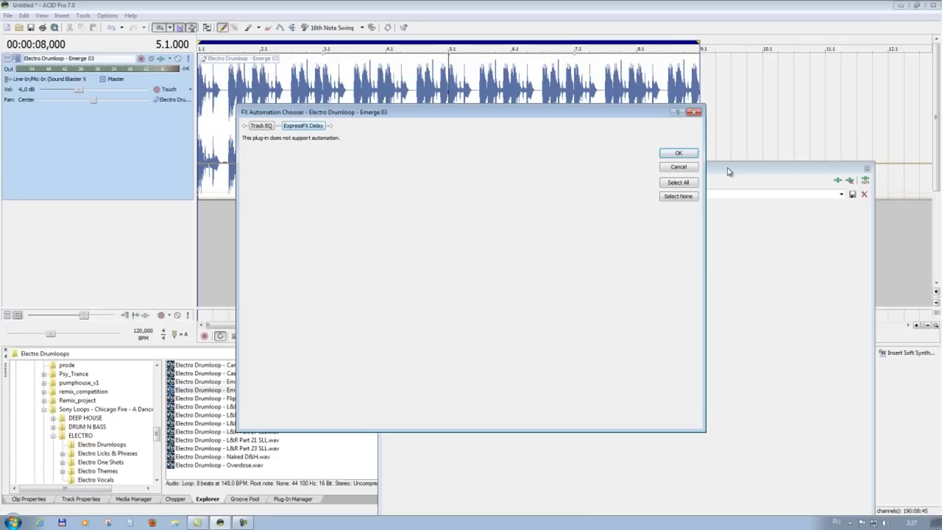
pyautogui.click(678, 167)
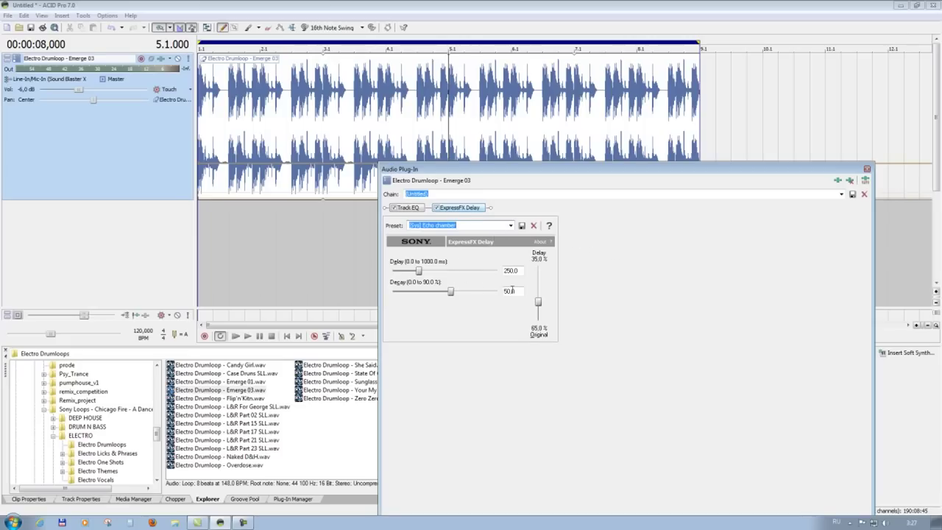
# - Bring up the Track EQ settings, turn on Touch automation recording for the drumloop track and start playback
pyautogui.moveTo(647, 177); pyautogui.dragTo(708, 181)
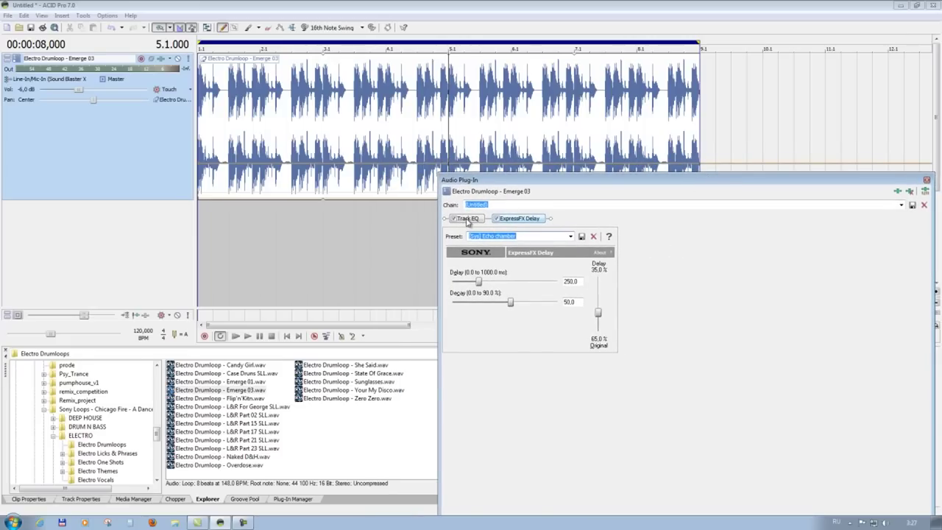
pyautogui.click(467, 219)
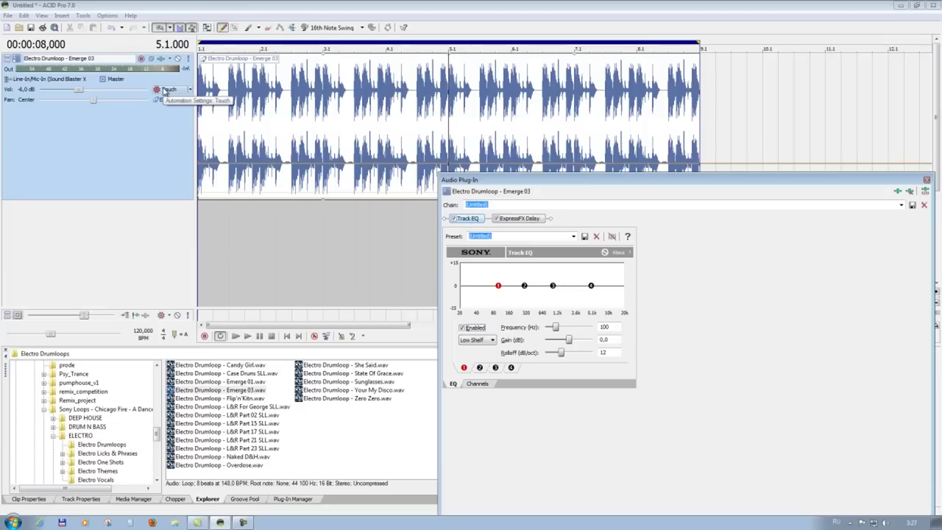
pyautogui.click(165, 89)
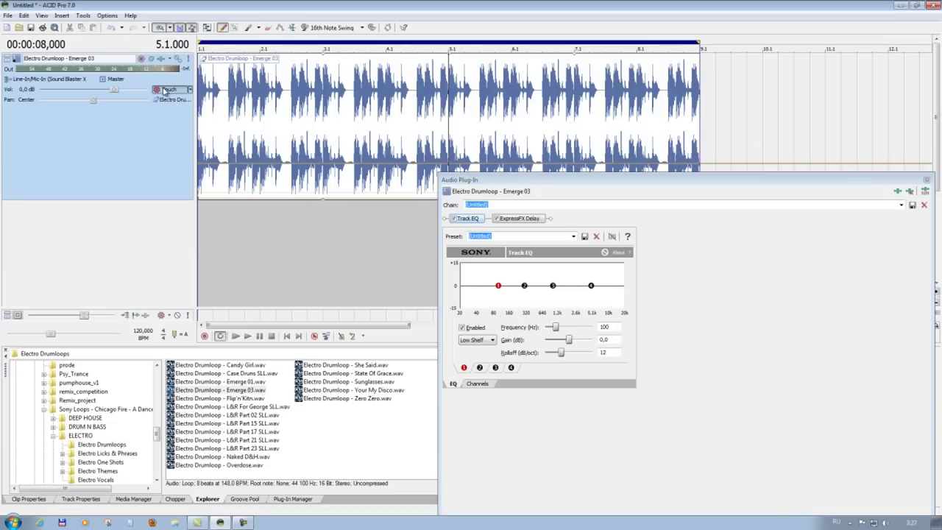
pyautogui.click(247, 335)
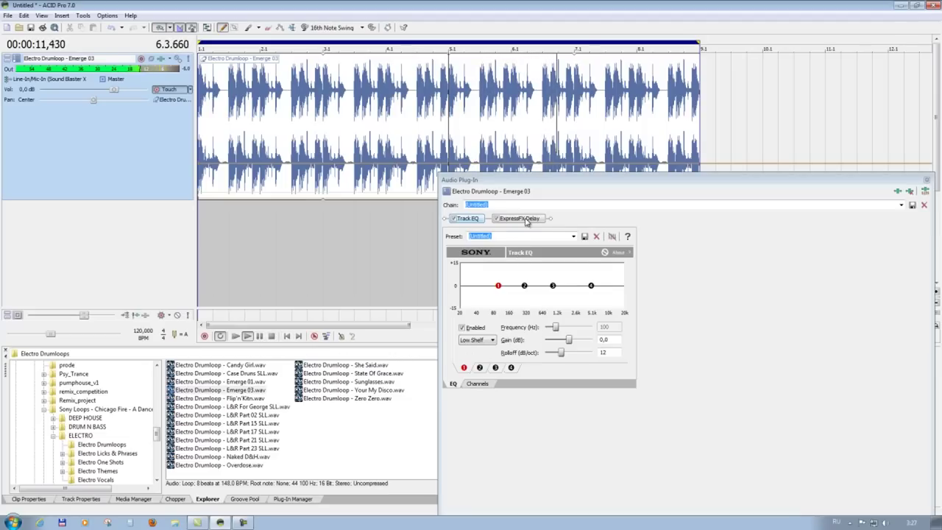
# - During playback, sweep Track EQ band 4's frequency and set the gains to -2.9 for band 3, -2.6 for band 2 and -0.3 for band 1
pyautogui.click(592, 286)
pyautogui.moveTo(592, 286); pyautogui.dragTo(592, 264)
pyautogui.moveTo(602, 230); pyautogui.dragTo(555, 293)
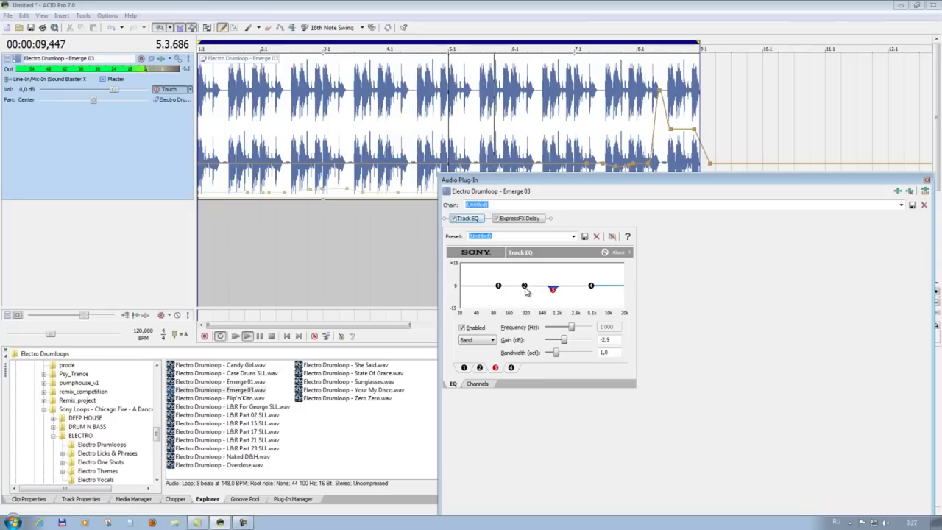
pyautogui.moveTo(525, 286)
pyautogui.mouseDown()
pyautogui.moveTo(533, 257)
pyautogui.moveTo(536, 278)
pyautogui.moveTo(524, 291)
pyautogui.mouseUp()
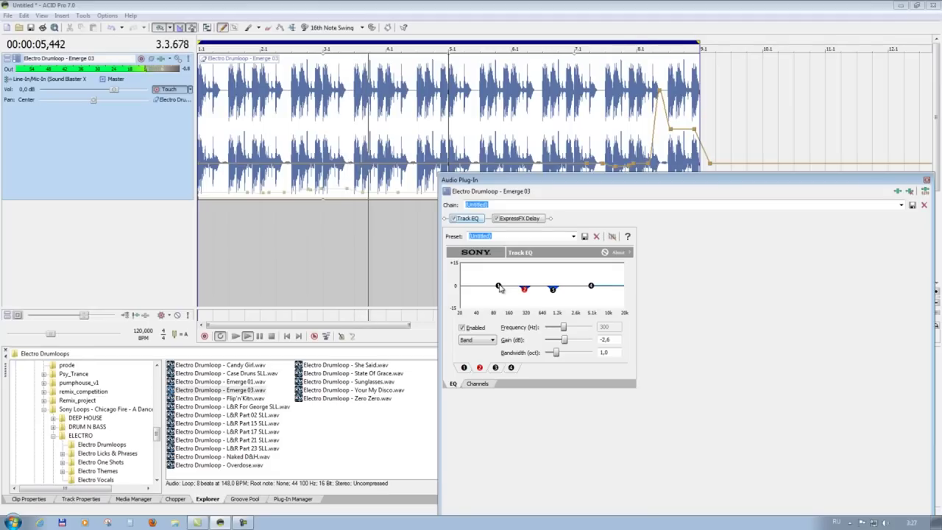
pyautogui.moveTo(500, 289)
pyautogui.mouseDown()
pyautogui.moveTo(488, 266)
pyautogui.moveTo(489, 311)
pyautogui.moveTo(498, 286)
pyautogui.mouseUp()
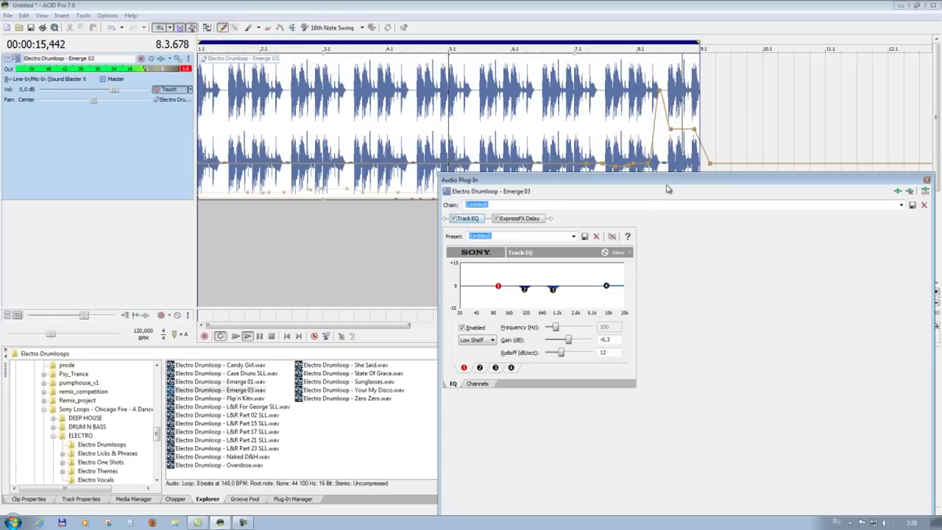
# - Raise the frequency of Track EQ band 3 slightly during playback, and close the track's effects window
pyautogui.moveTo(656, 177); pyautogui.dragTo(515, 78)
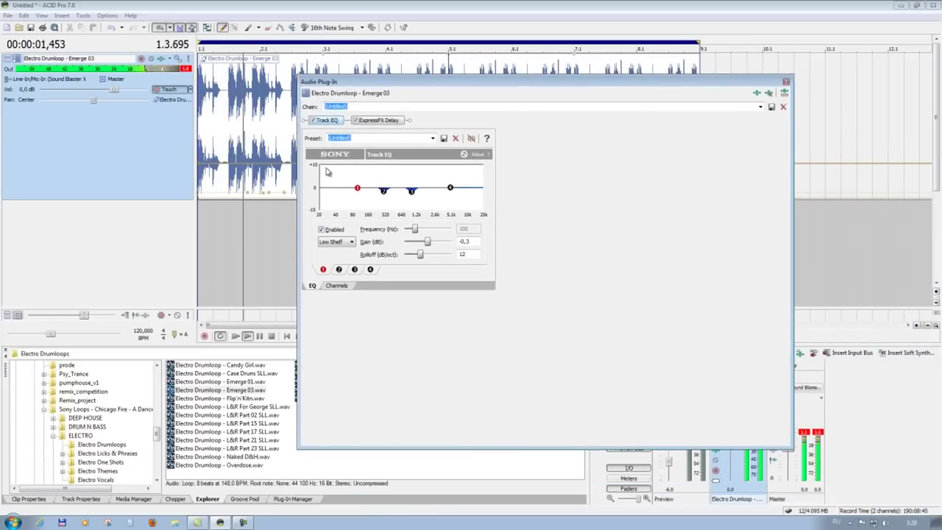
pyautogui.moveTo(413, 191); pyautogui.dragTo(423, 191)
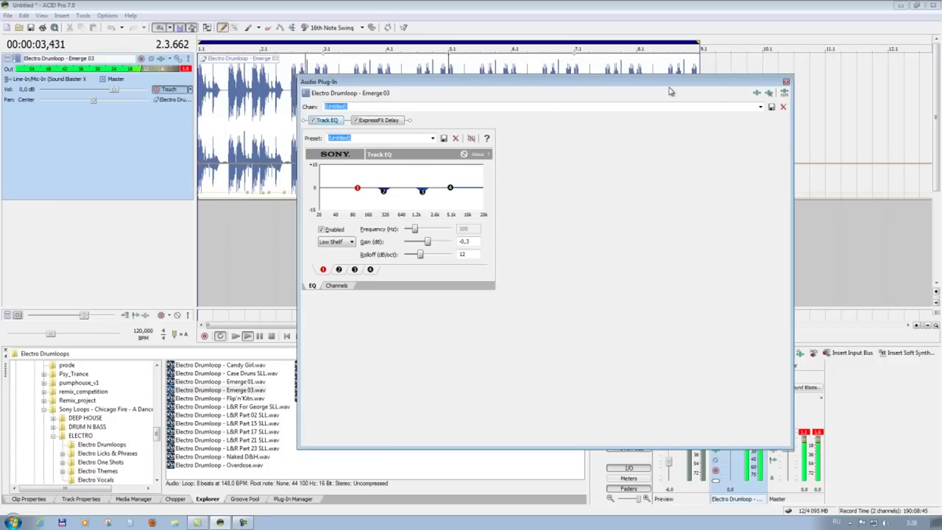
pyautogui.click(786, 82)
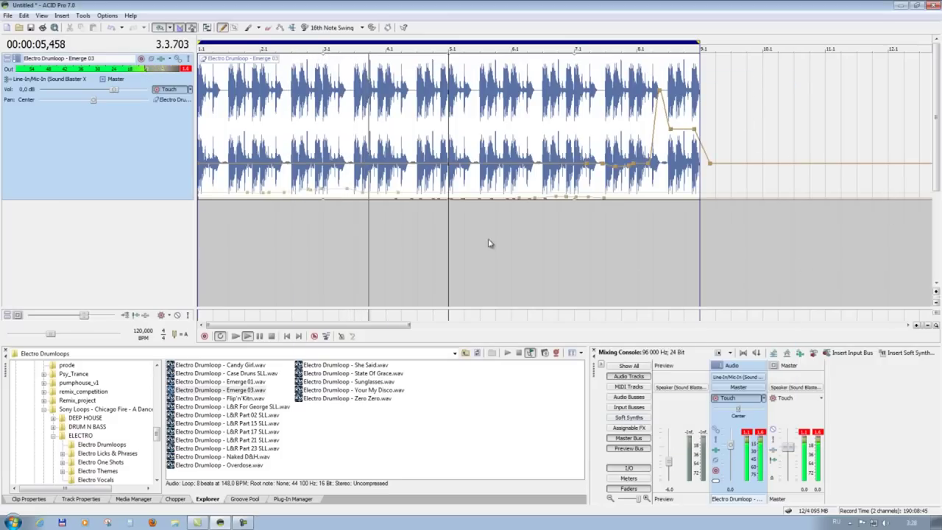
# - Raise the Band 3 Frequency envelope point at 3.2.418 to form a peak just before measure 3.3
pyautogui.scroll(2, 479, 252)
pyautogui.scroll(1, 479, 253)
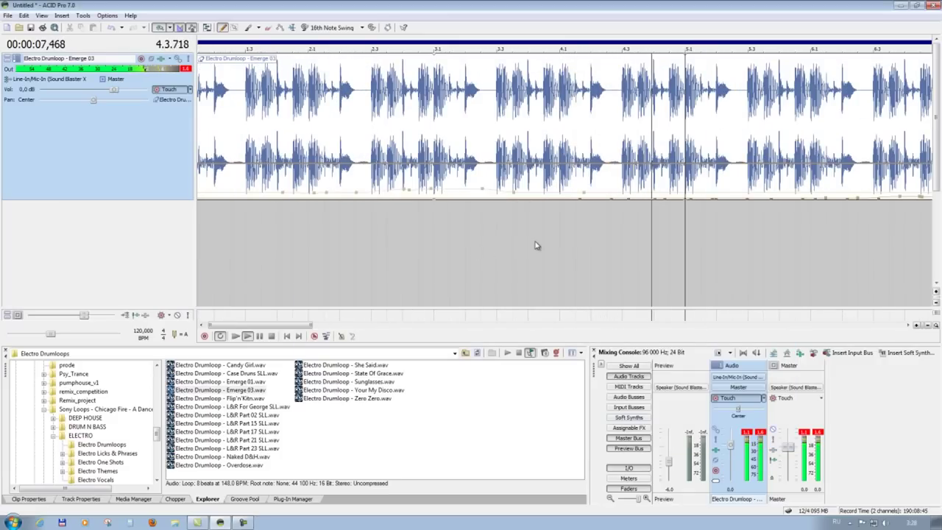
pyautogui.moveTo(482, 192)
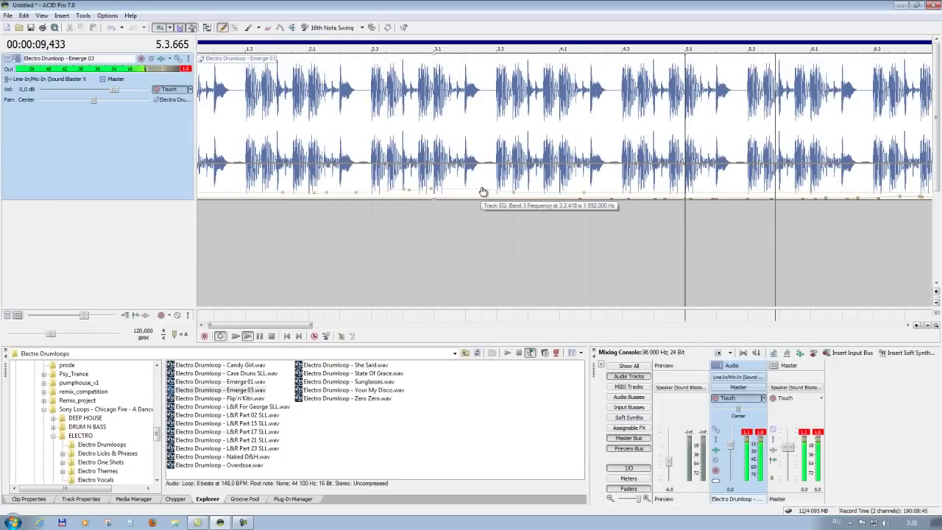
pyautogui.moveTo(482, 191); pyautogui.dragTo(476, 139)
pyautogui.moveTo(387, 323); pyautogui.dragTo(317, 322)
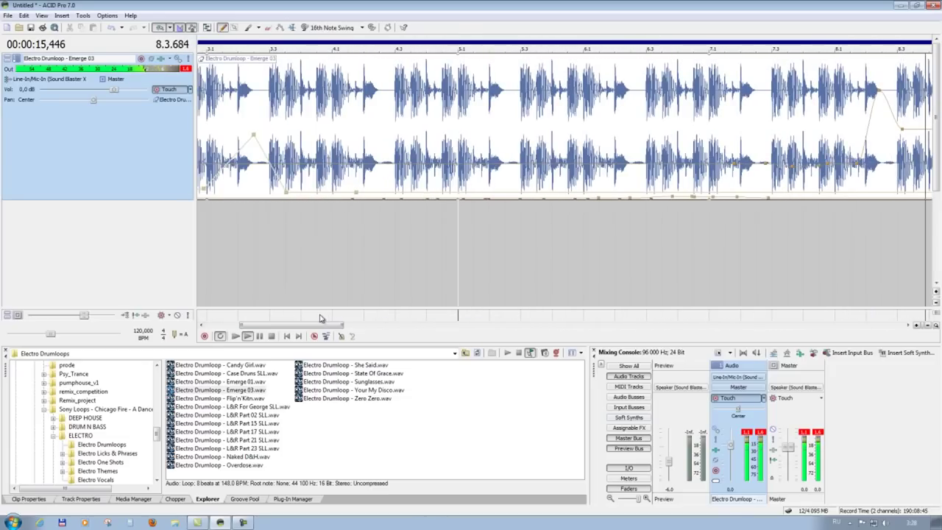
pyautogui.scroll(-2, 333, 294)
pyautogui.scroll(-3, 448, 210)
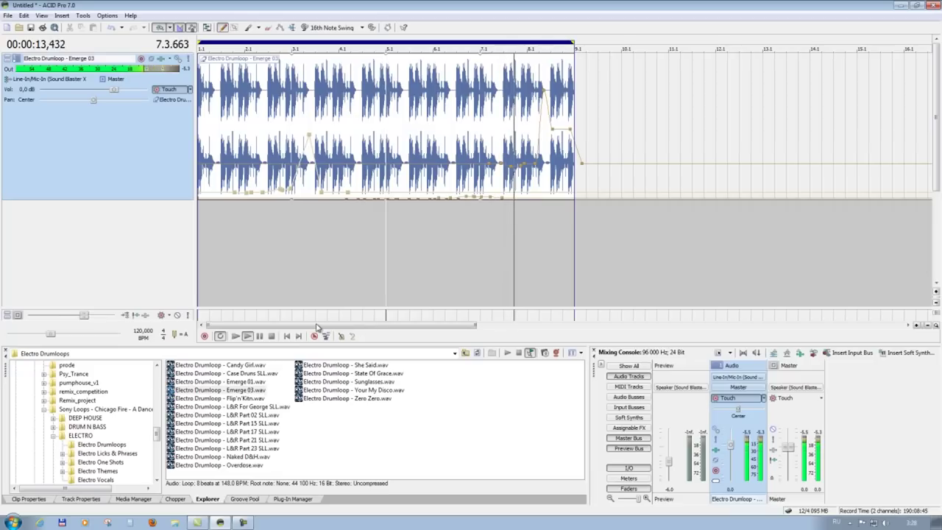
# - Insert an assignable FX bus in the mixing console and add the iZotope Ozone 5 Reverb (2) plug-in to its chain
pyautogui.click(800, 353)
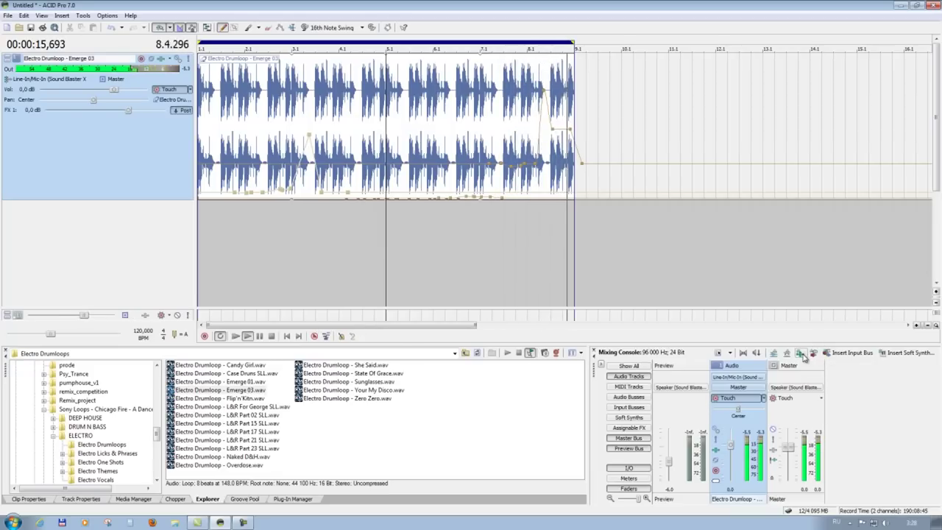
pyautogui.click(635, 365)
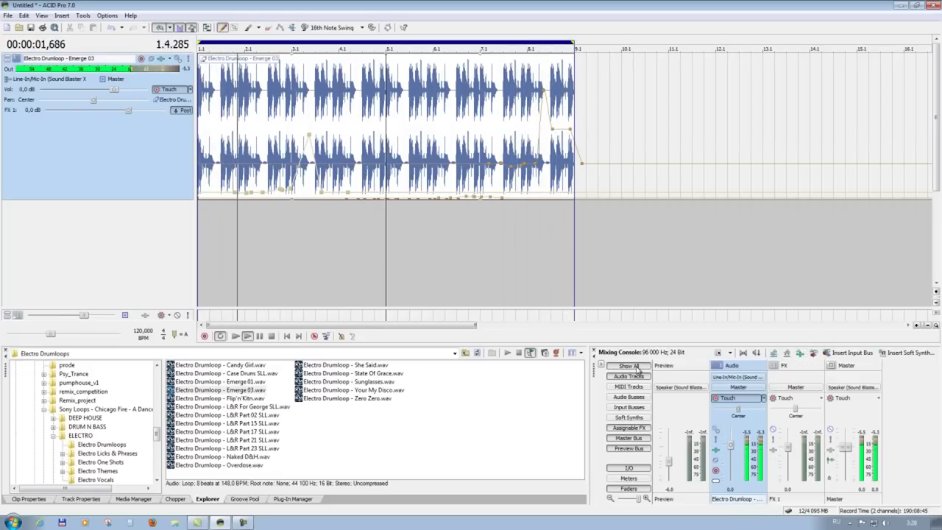
pyautogui.click(774, 450)
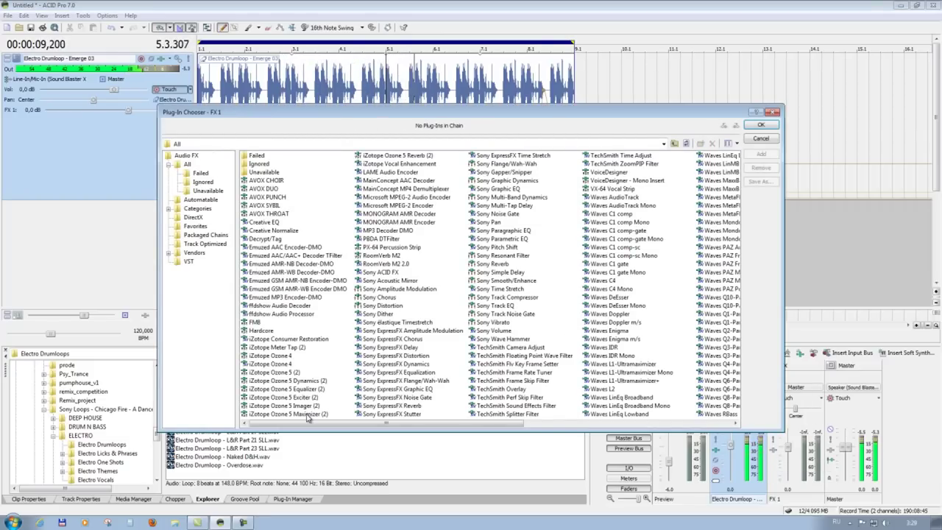
pyautogui.click(431, 156)
pyautogui.click(762, 156)
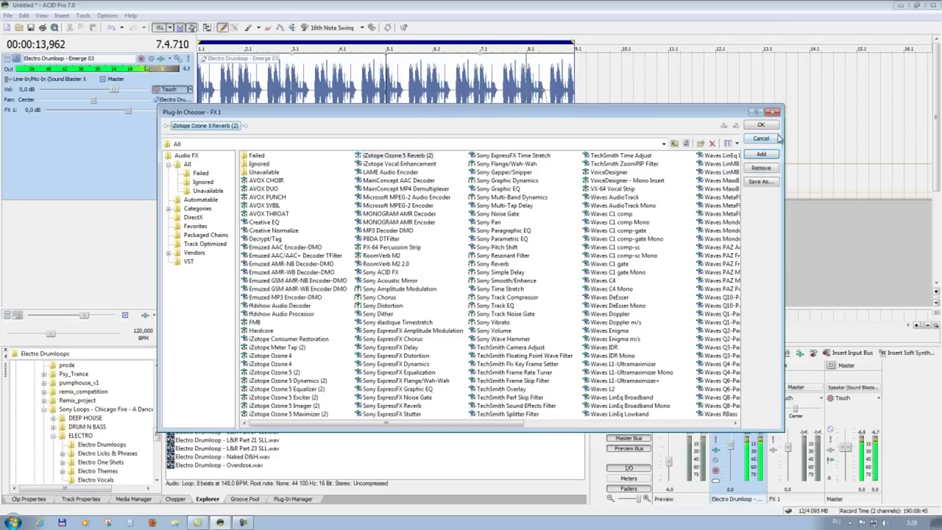
pyautogui.click(765, 127)
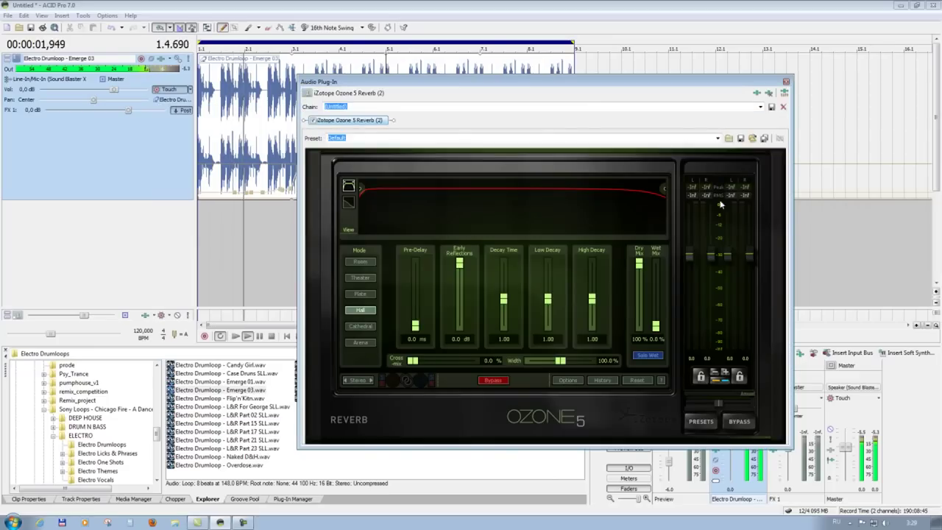
# - Load the Dark Church reverb preset, switch the channel mode to Mid/Side and back to Stereo, and close the plug-in window
pyautogui.click(703, 424)
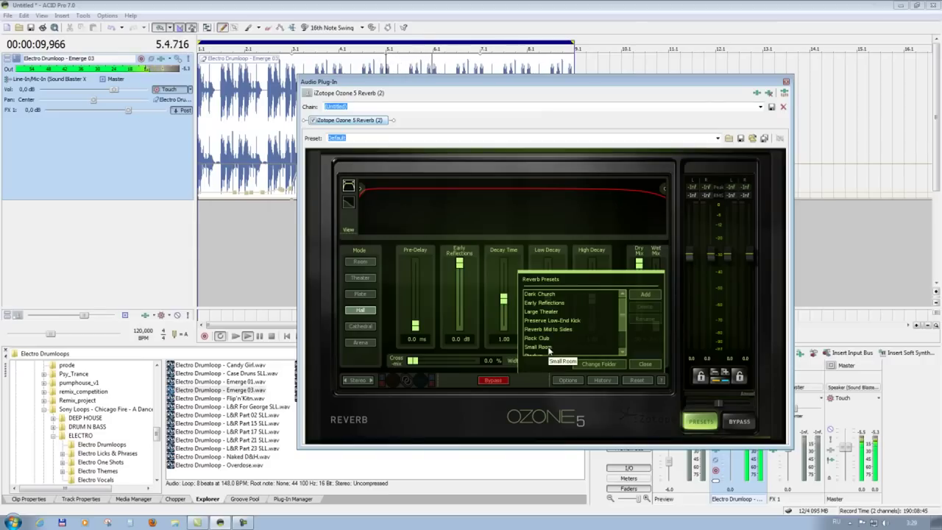
pyautogui.click(555, 295)
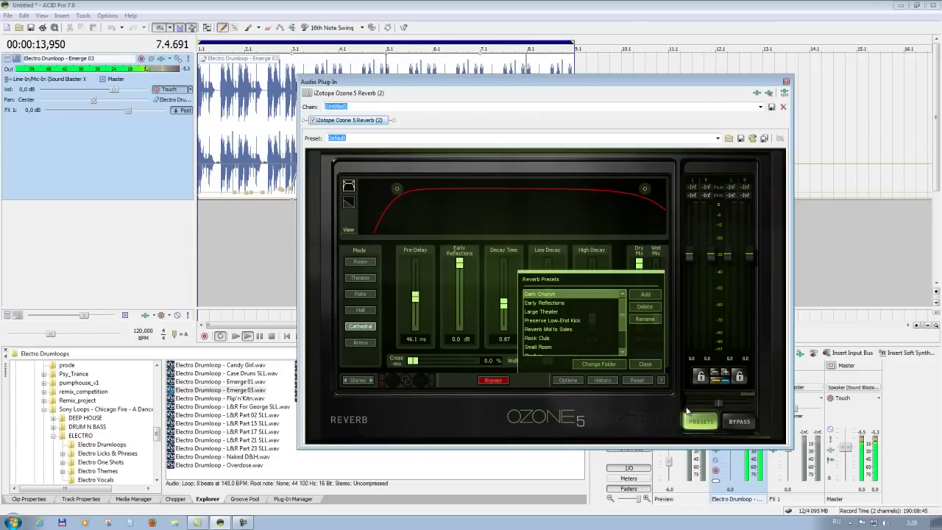
pyautogui.click(645, 364)
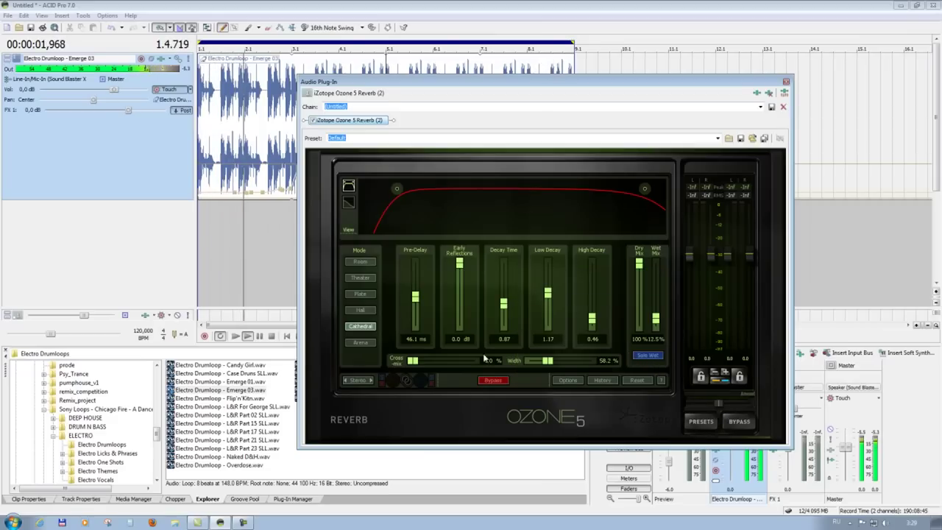
pyautogui.click(368, 382)
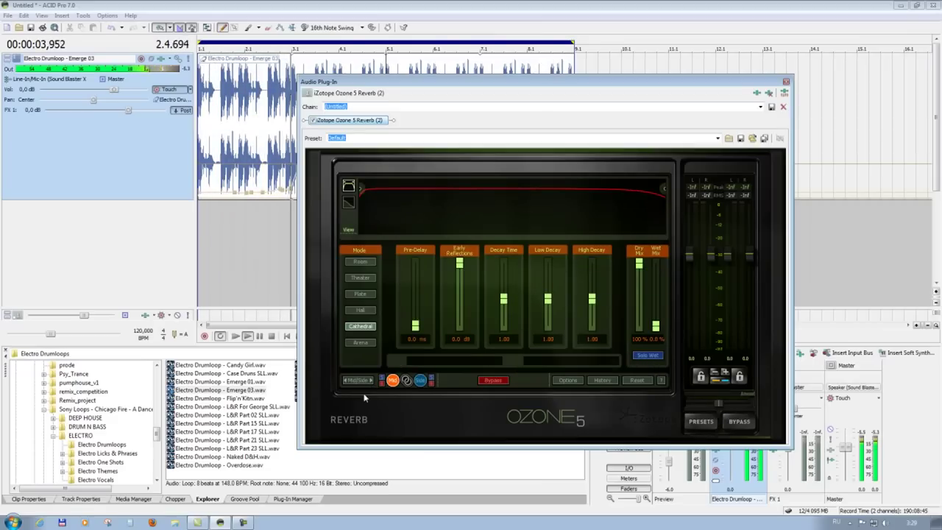
pyautogui.click(360, 382)
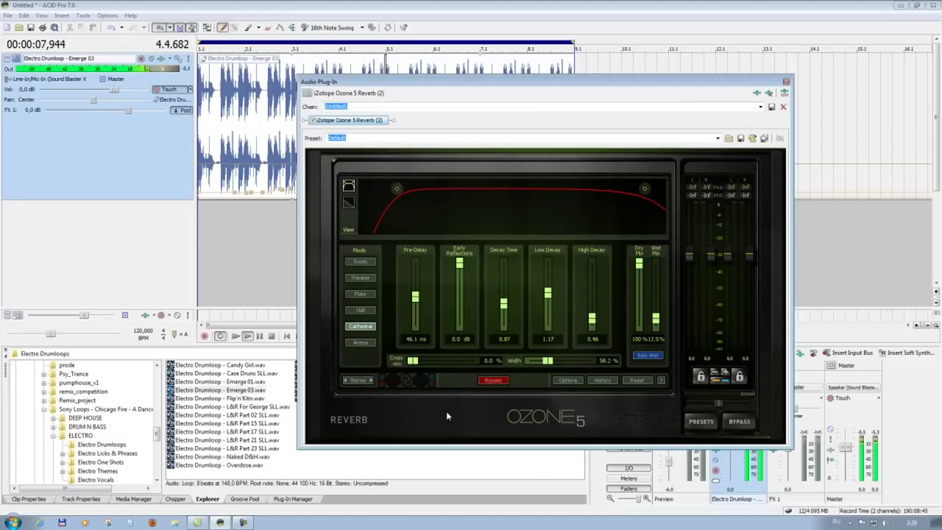
pyautogui.click(786, 82)
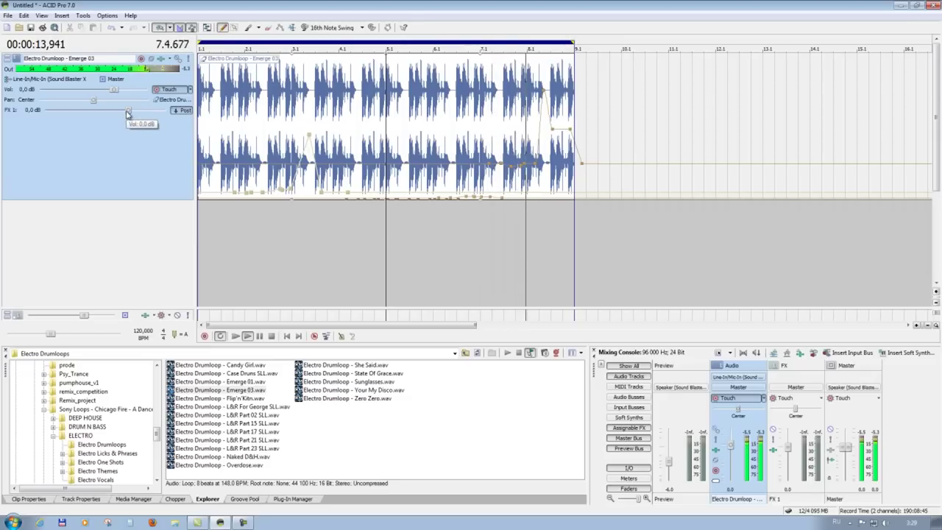
pyautogui.rightClick(624, 96)
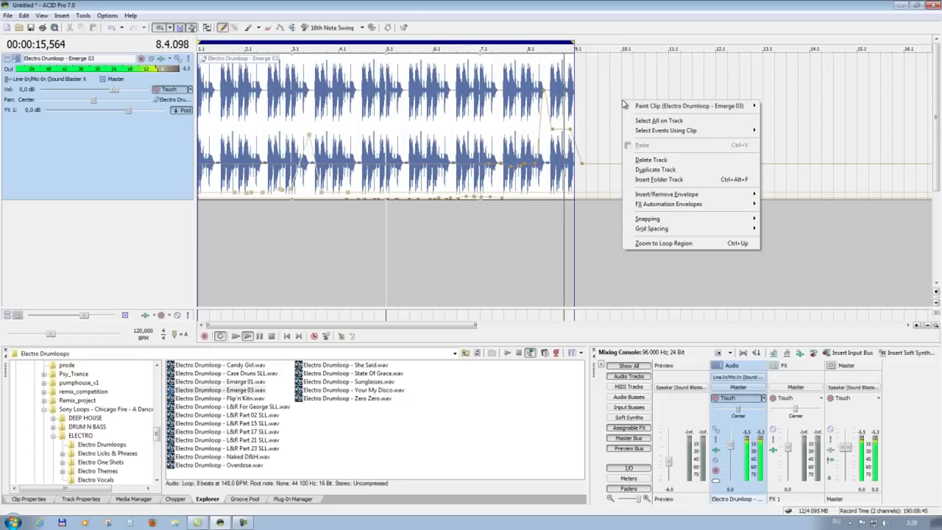
pyautogui.moveTo(713, 207)
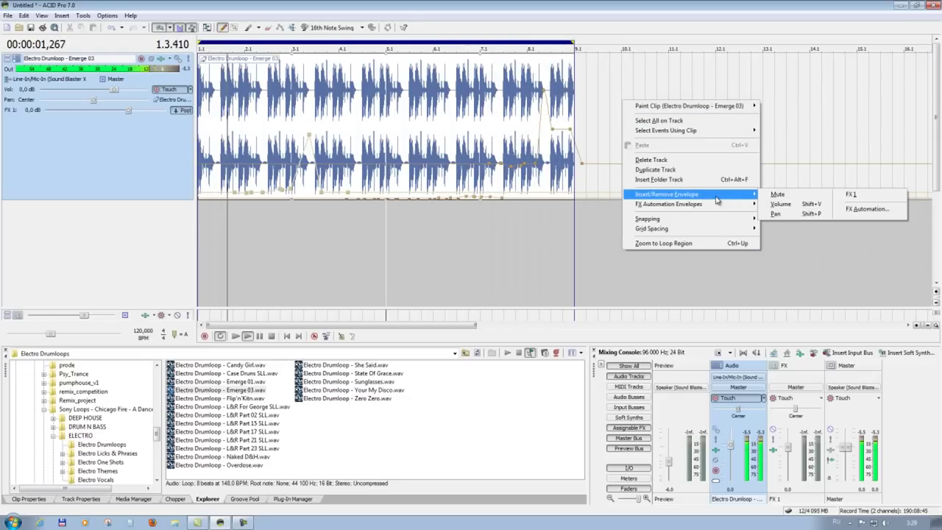
pyautogui.click(861, 212)
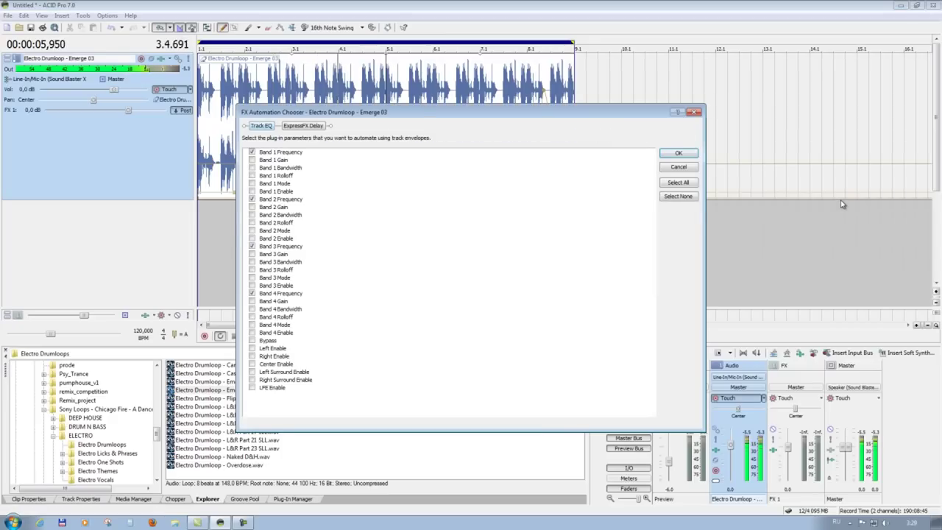
pyautogui.moveTo(522, 116); pyautogui.dragTo(595, 115)
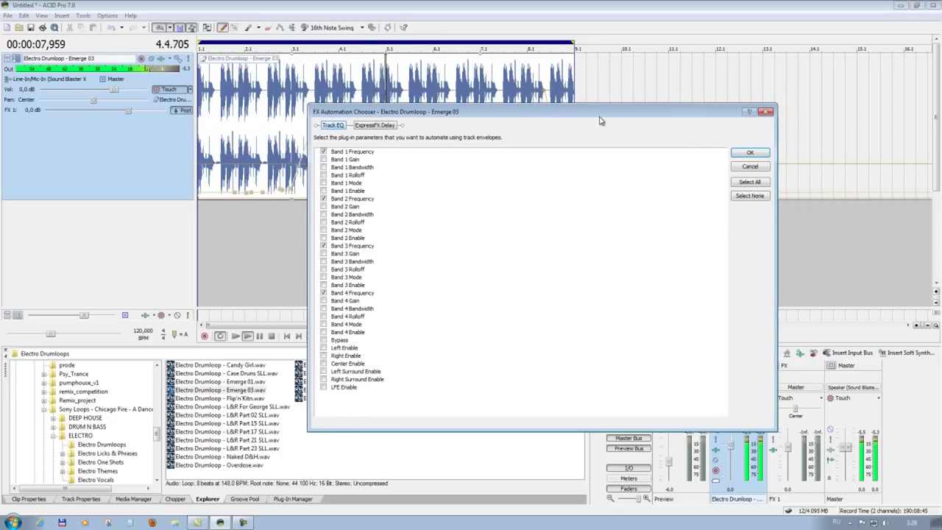
pyautogui.click(767, 168)
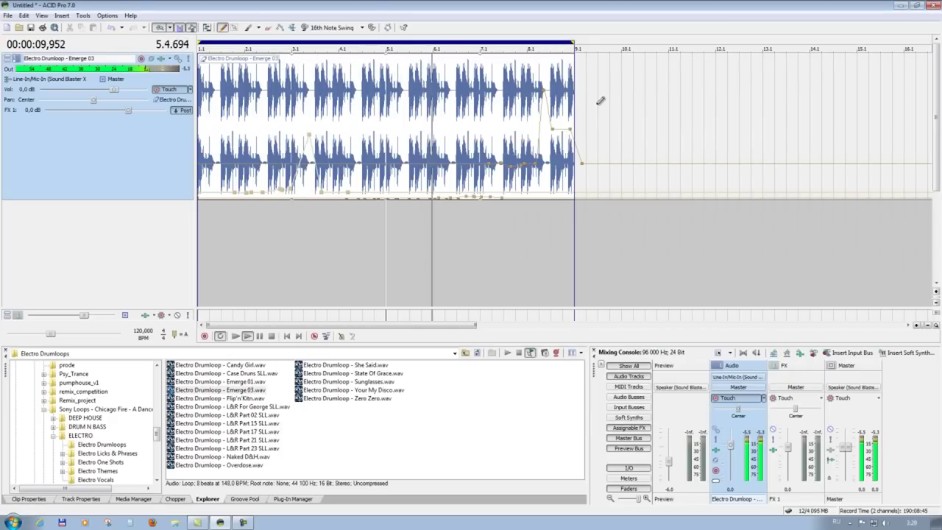
# - Insert an FX 1 send envelope on the drumloop track and record varying send levels into it during playback
pyautogui.rightClick(594, 107)
pyautogui.moveTo(672, 200)
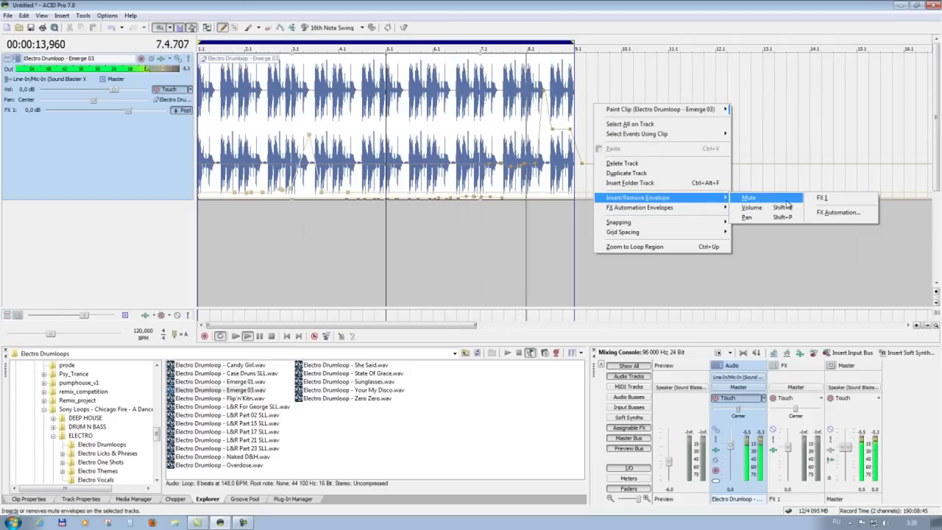
pyautogui.click(821, 205)
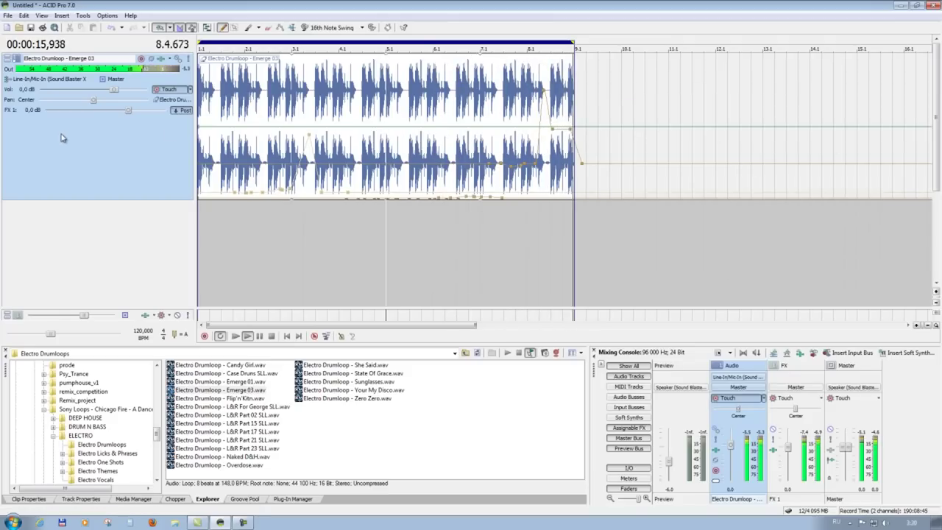
pyautogui.moveTo(128, 112)
pyautogui.moveTo(128, 112); pyautogui.dragTo(79, 175)
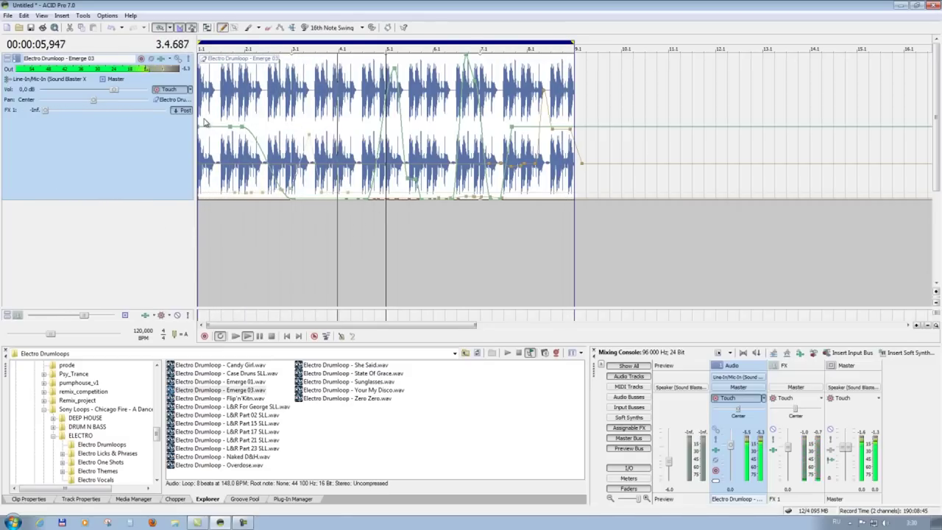
# - Lower the FX 1 envelope's starting point to the minimum, raise its point at 6.2.475 to about 1.6 dB, and stop playback
pyautogui.moveTo(199, 132); pyautogui.dragTo(280, 217)
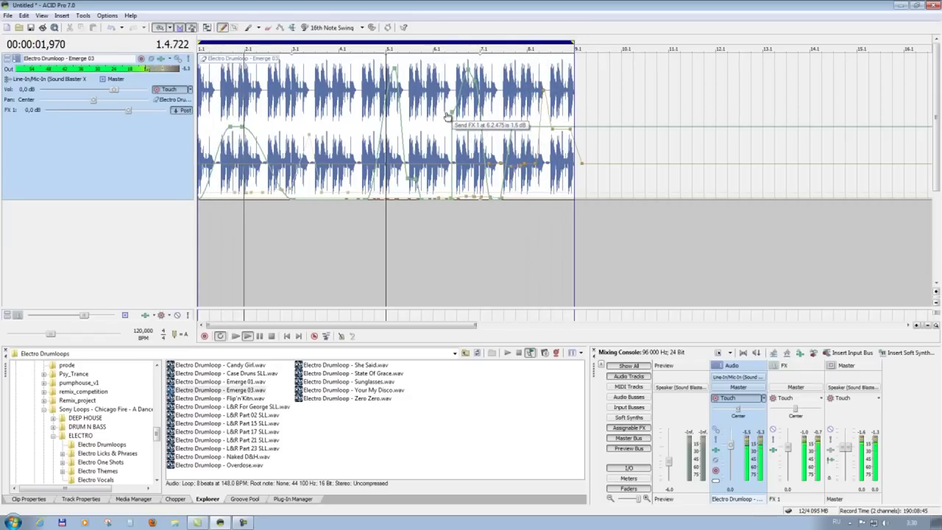
pyautogui.scroll(2, 446, 116)
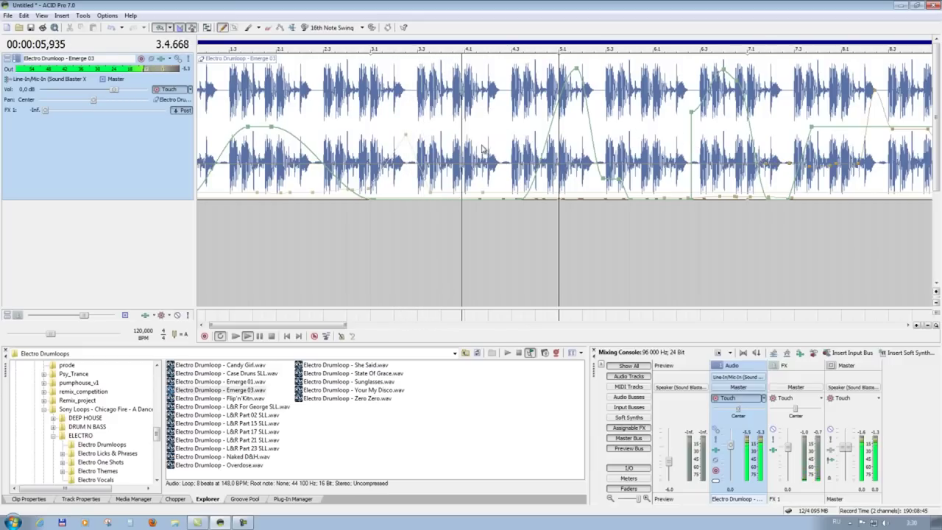
pyautogui.scroll(-2, 506, 225)
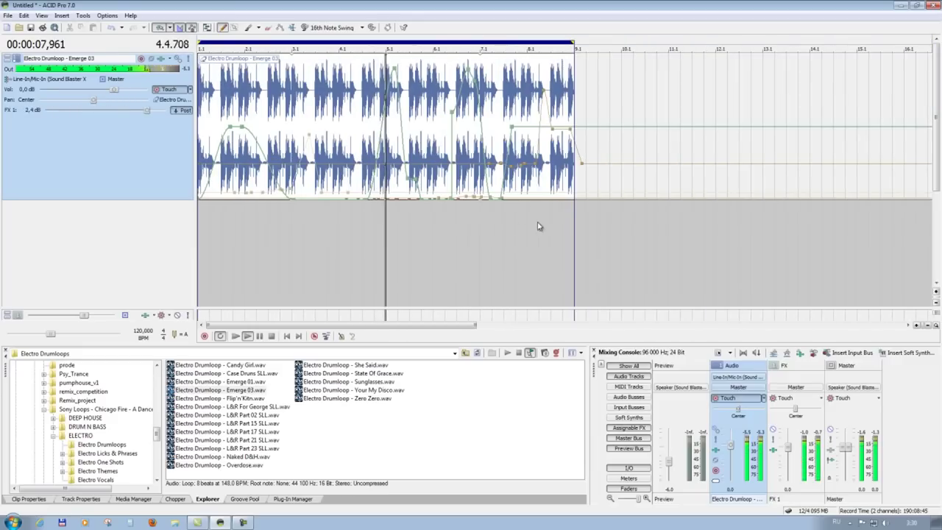
pyautogui.click(271, 336)
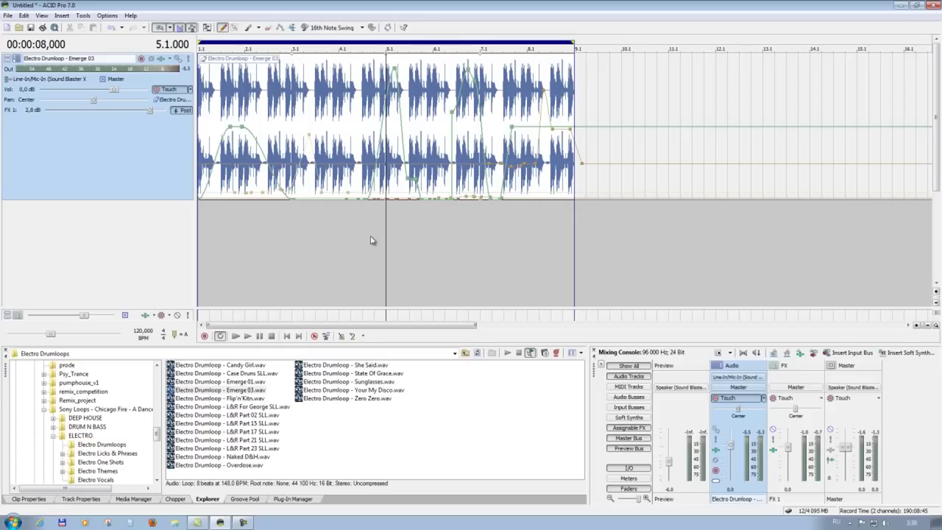